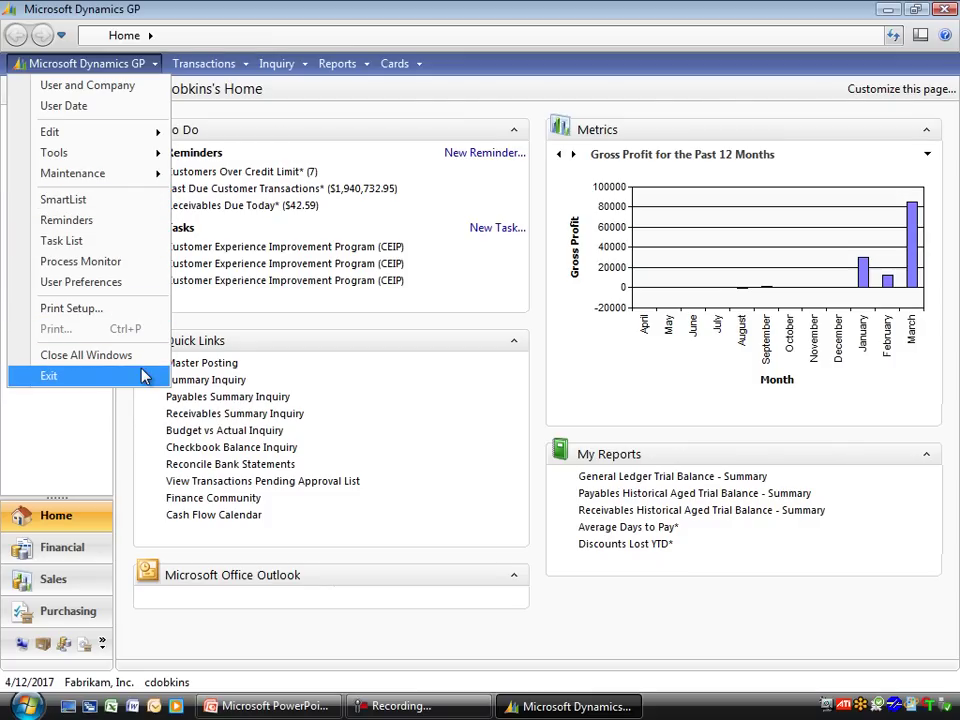
click(493, 71)
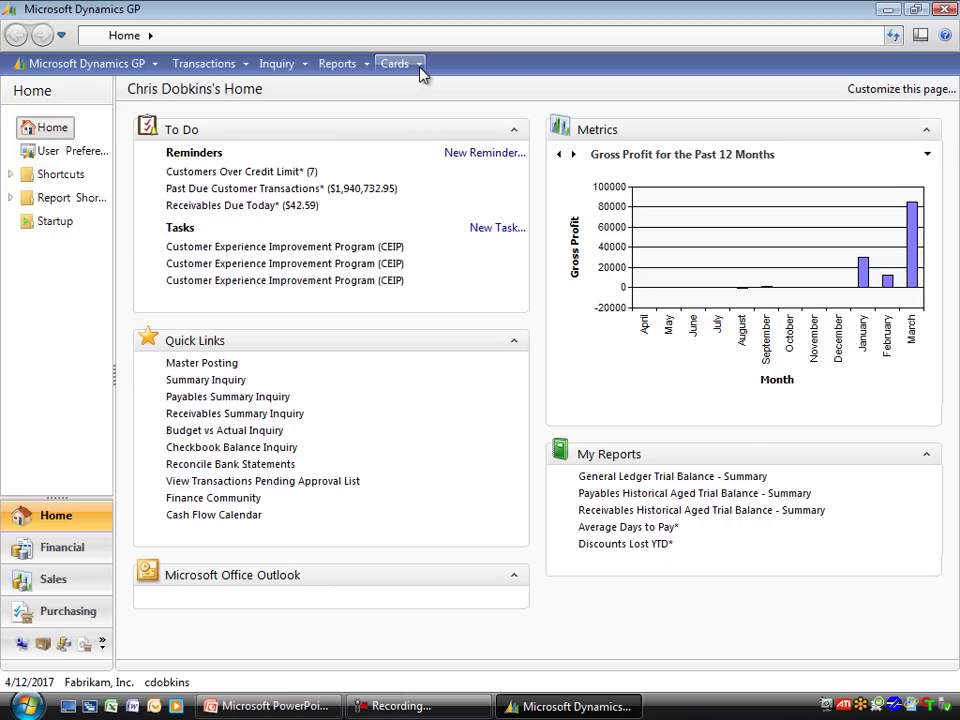
click(243, 73)
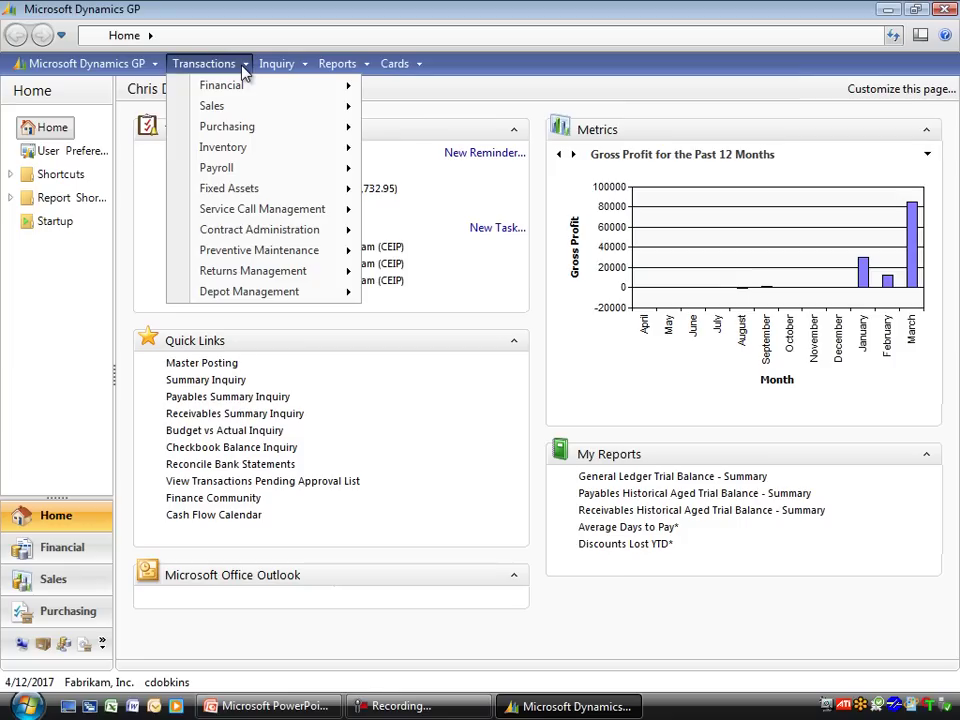
mouse_move(250, 87)
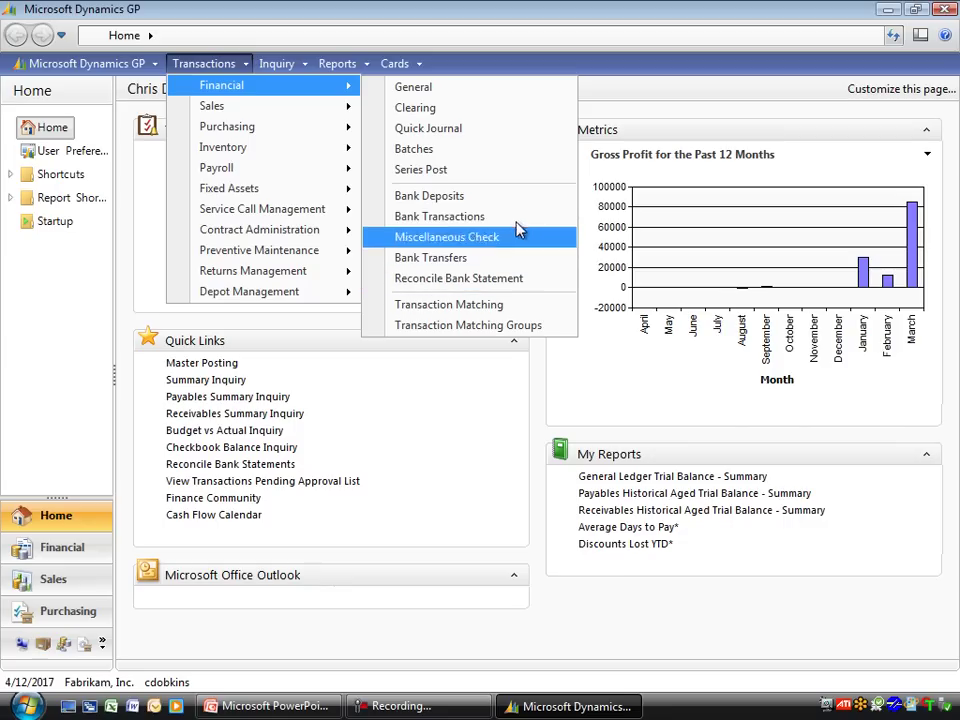
mouse_move(253, 113)
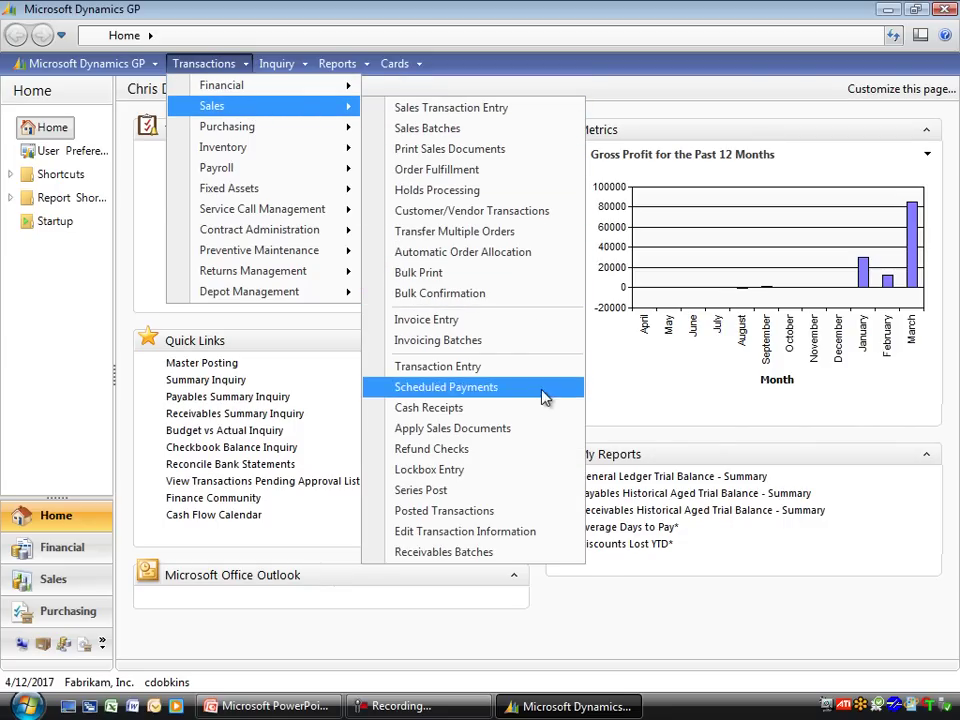
click(386, 36)
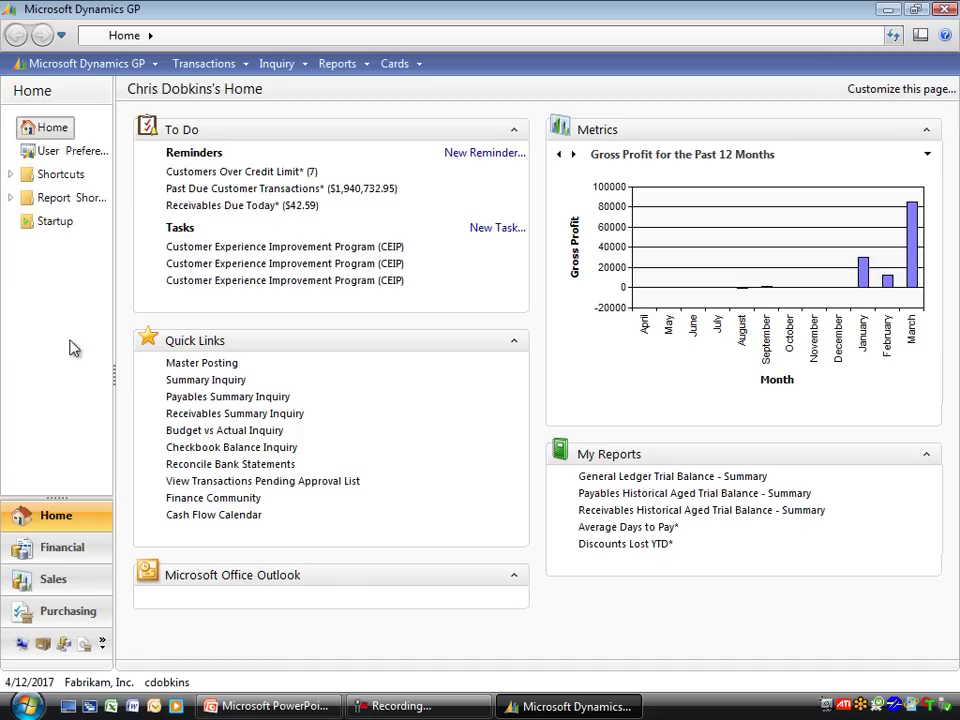
Show the Standard toolbar and look through its My Reports list.
right_click(487, 71)
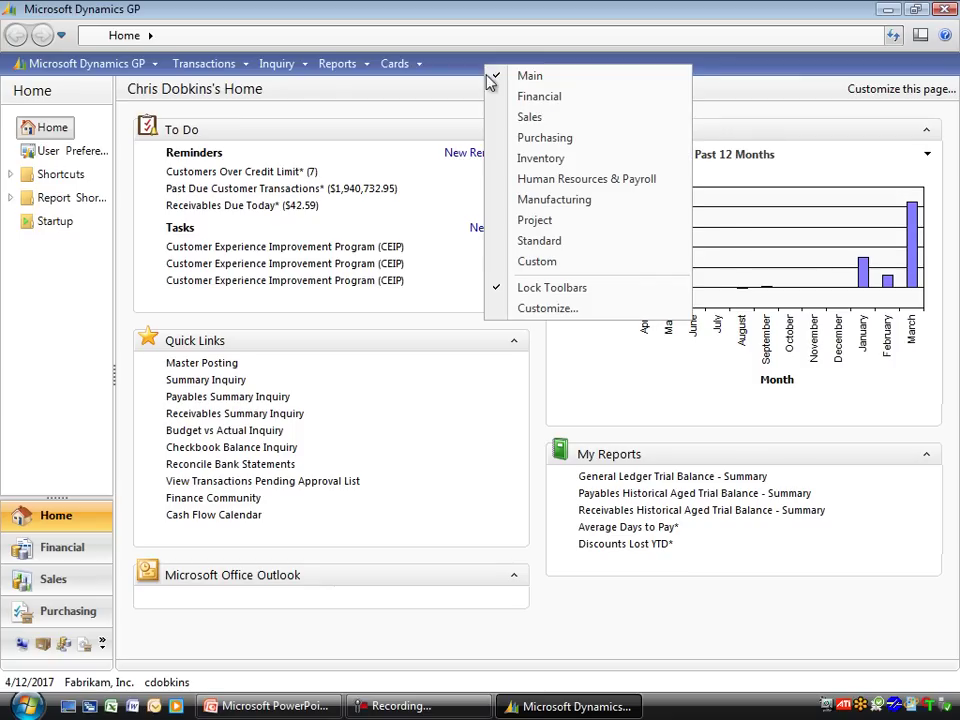
click(617, 254)
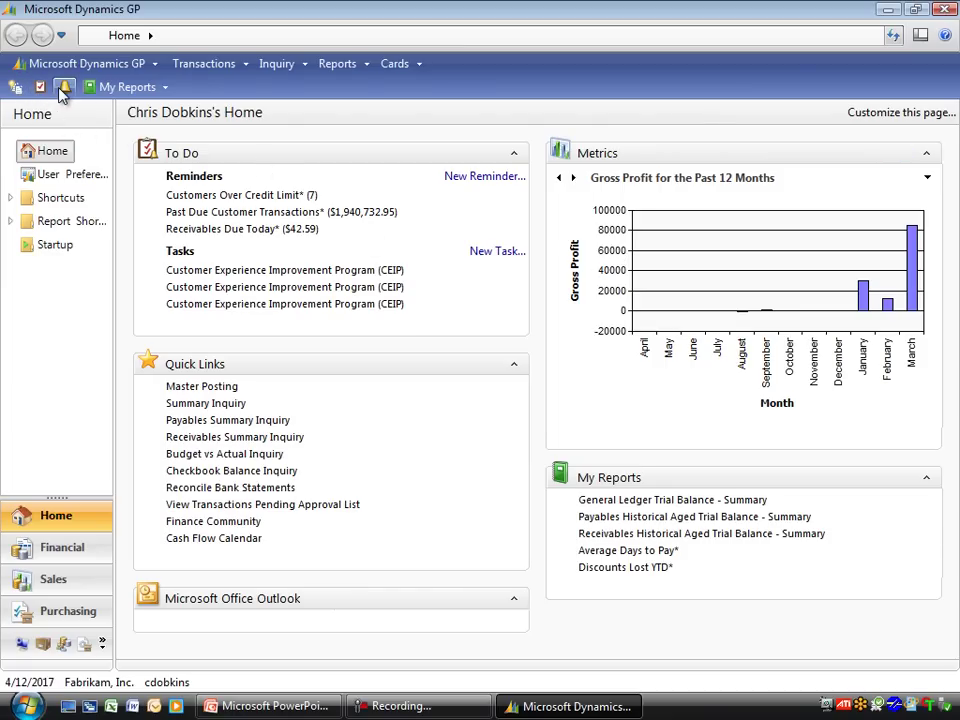
click(166, 90)
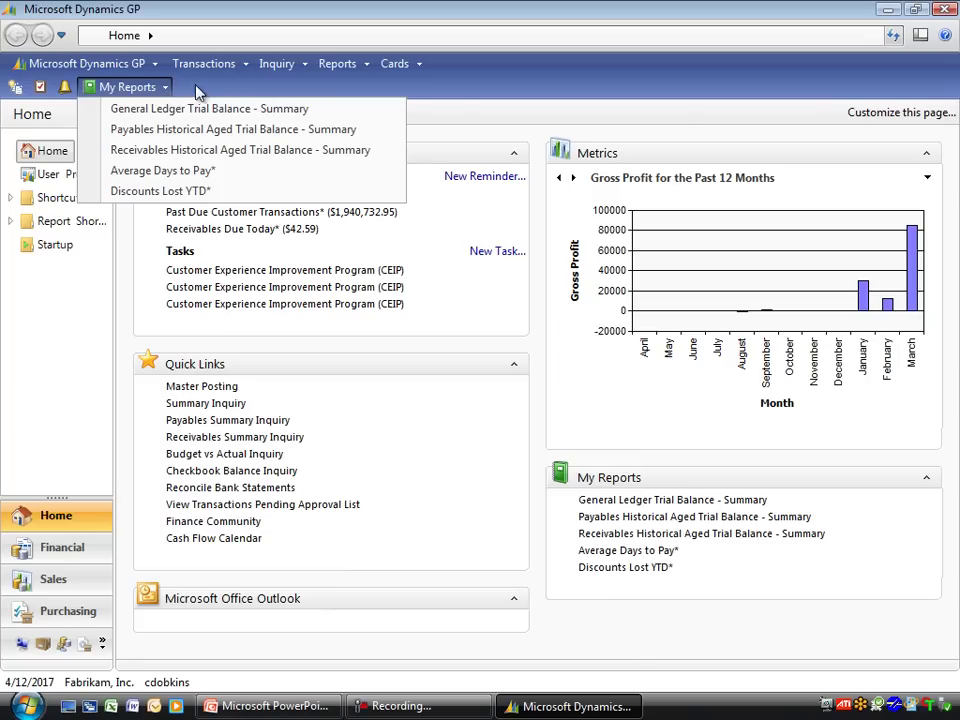
click(192, 91)
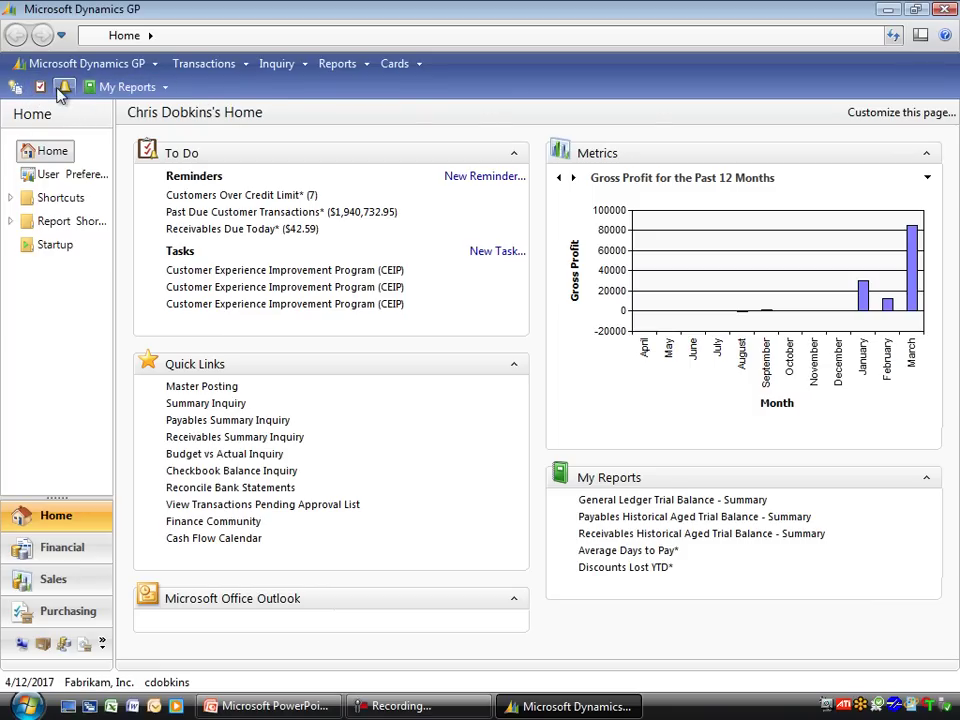
Customize the Standard toolbar so that its SmartList control displays as Image and Text.
right_click(198, 92)
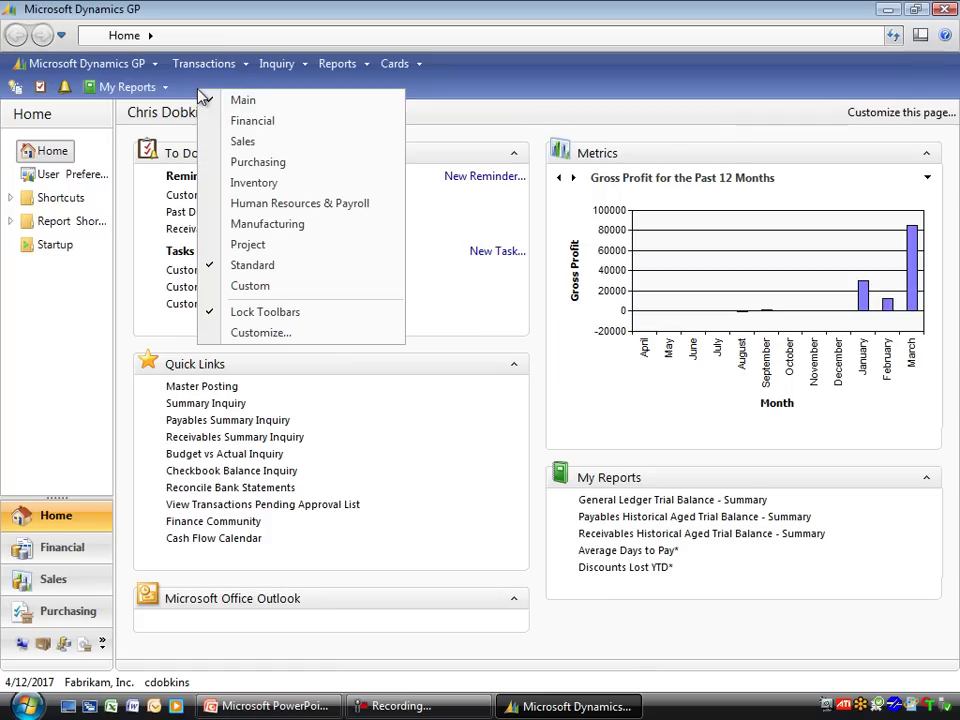
click(312, 337)
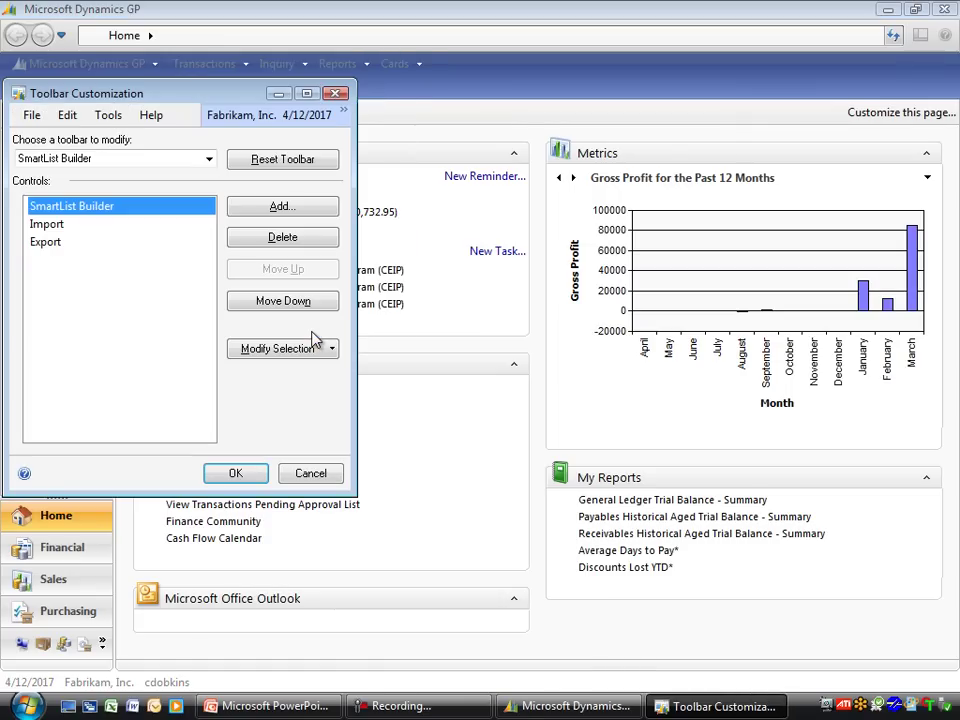
click(209, 159)
click(161, 204)
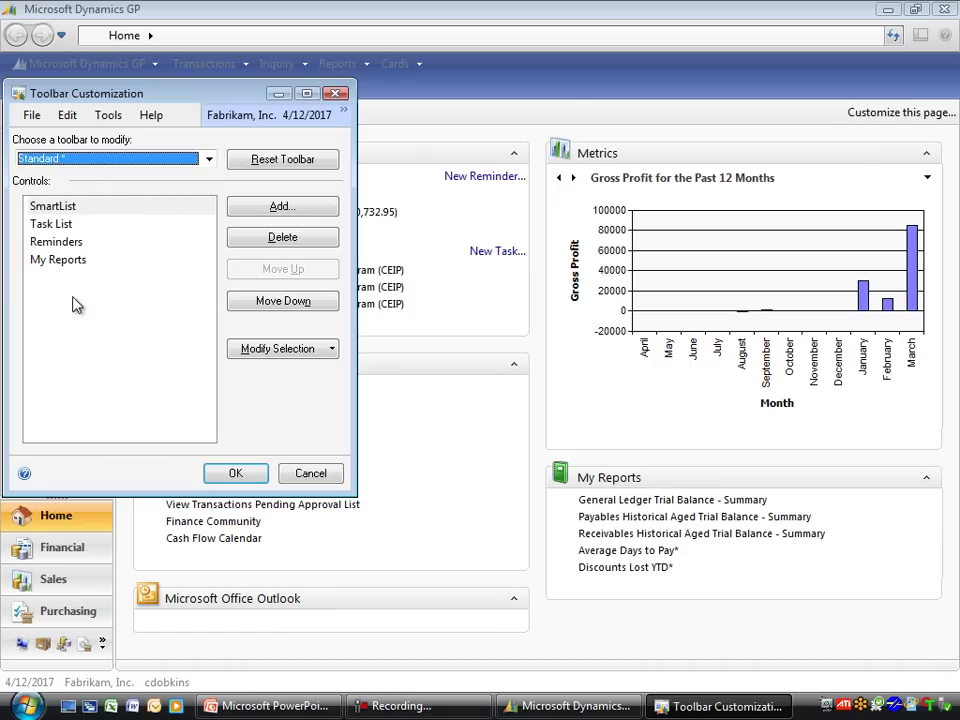
click(83, 213)
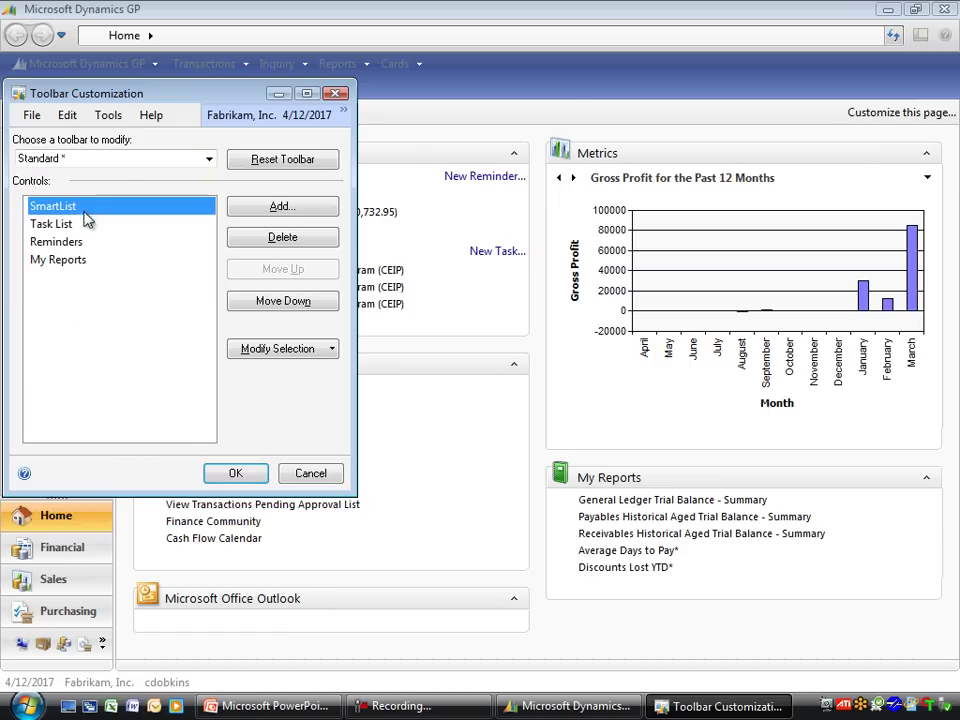
click(325, 350)
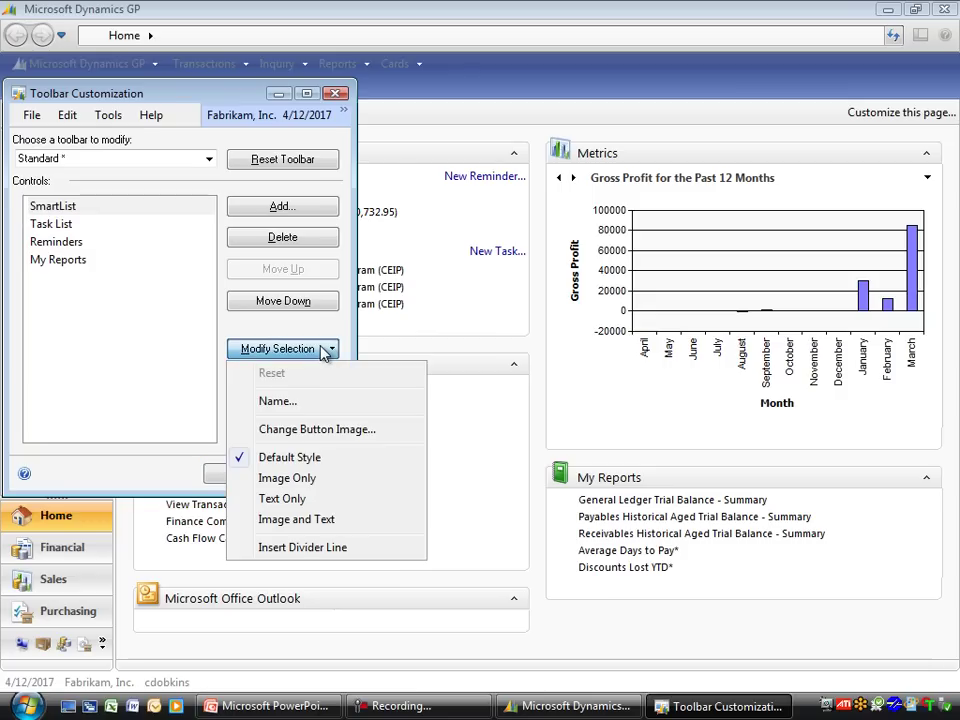
click(385, 522)
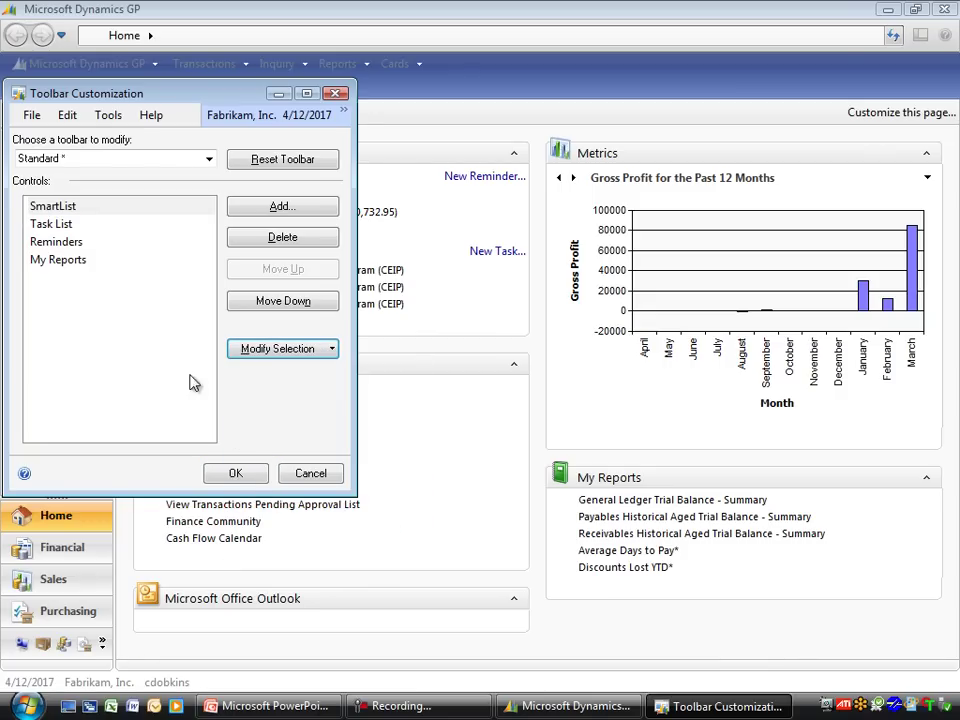
Set the Task List and Reminders controls to Image and Text, and apply the toolbar customization.
click(64, 226)
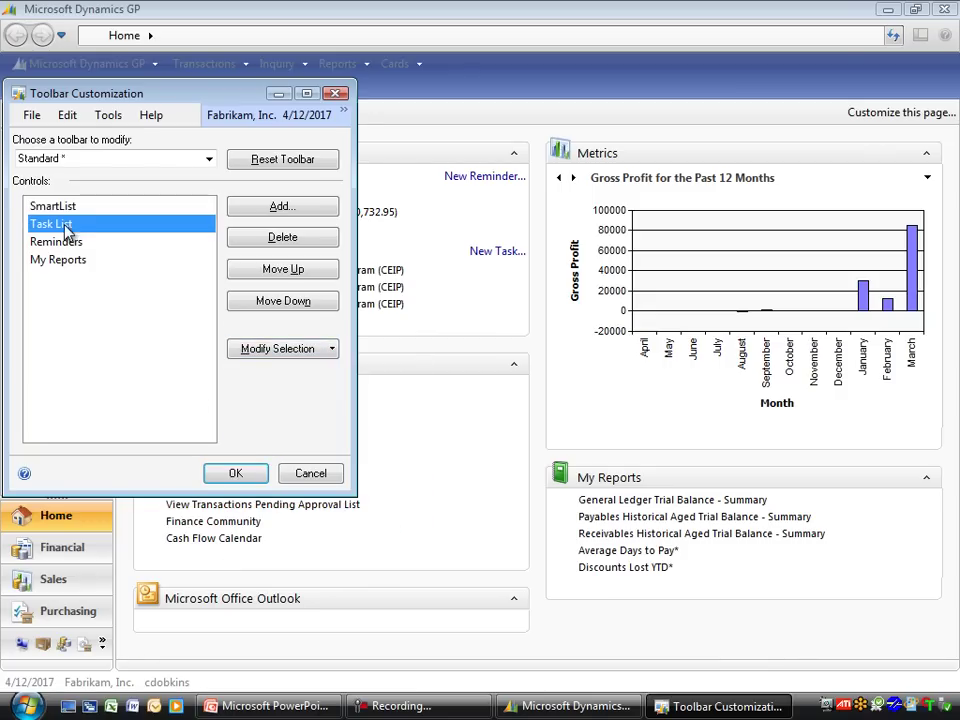
click(320, 352)
click(338, 520)
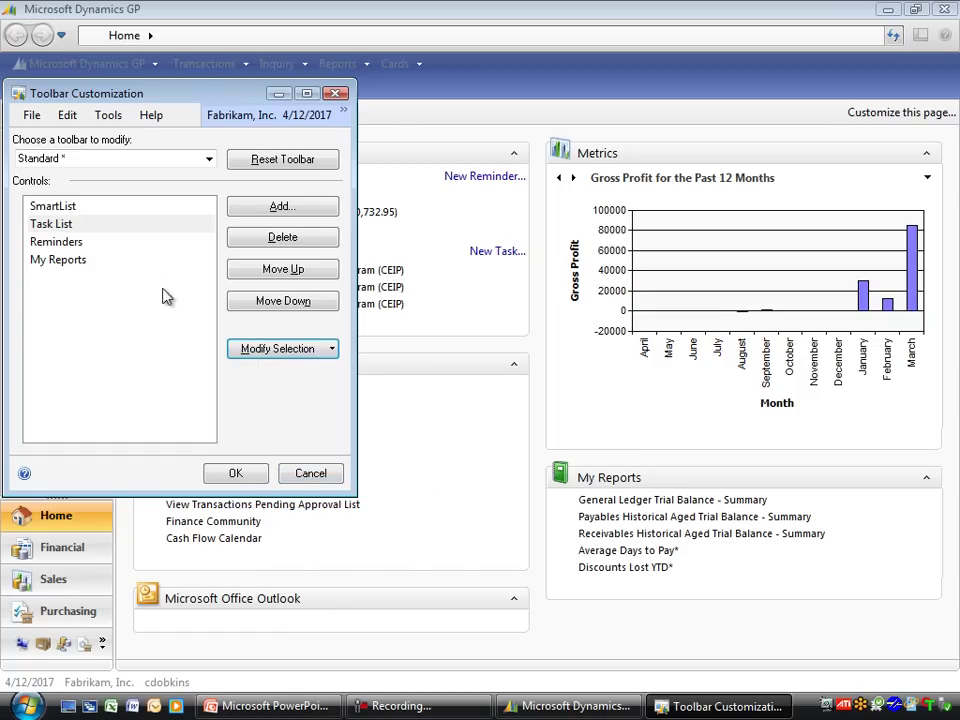
click(82, 243)
click(276, 354)
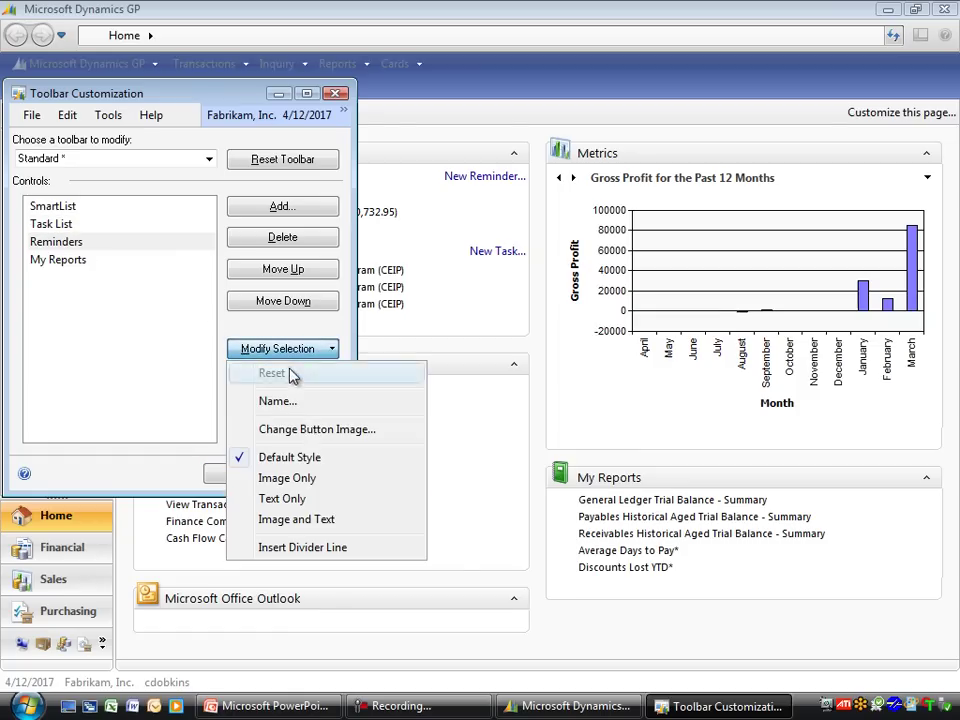
click(326, 518)
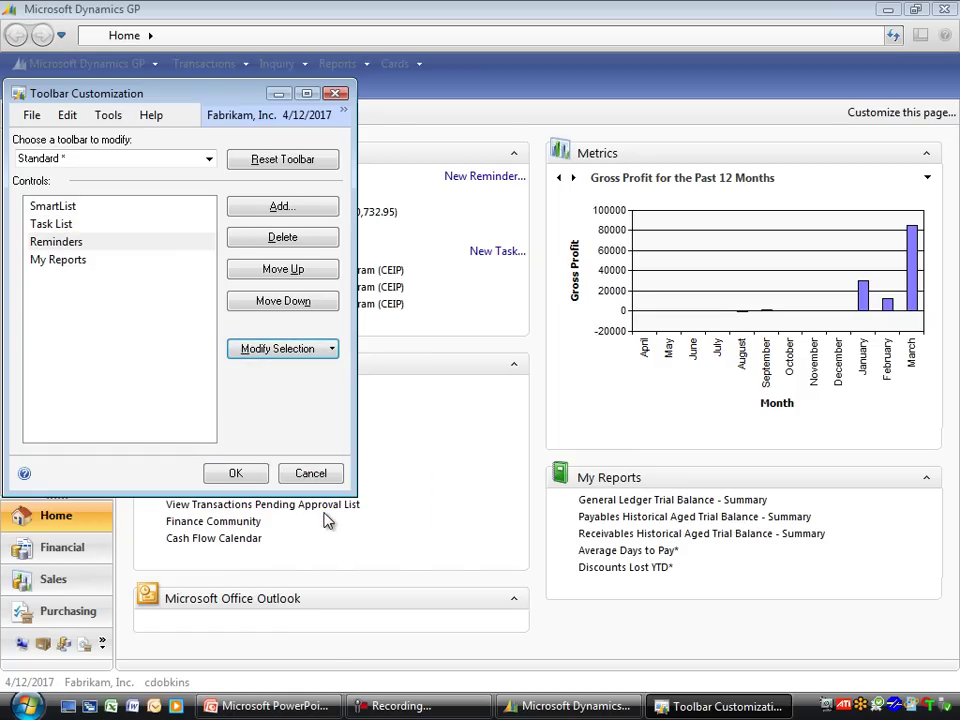
click(235, 476)
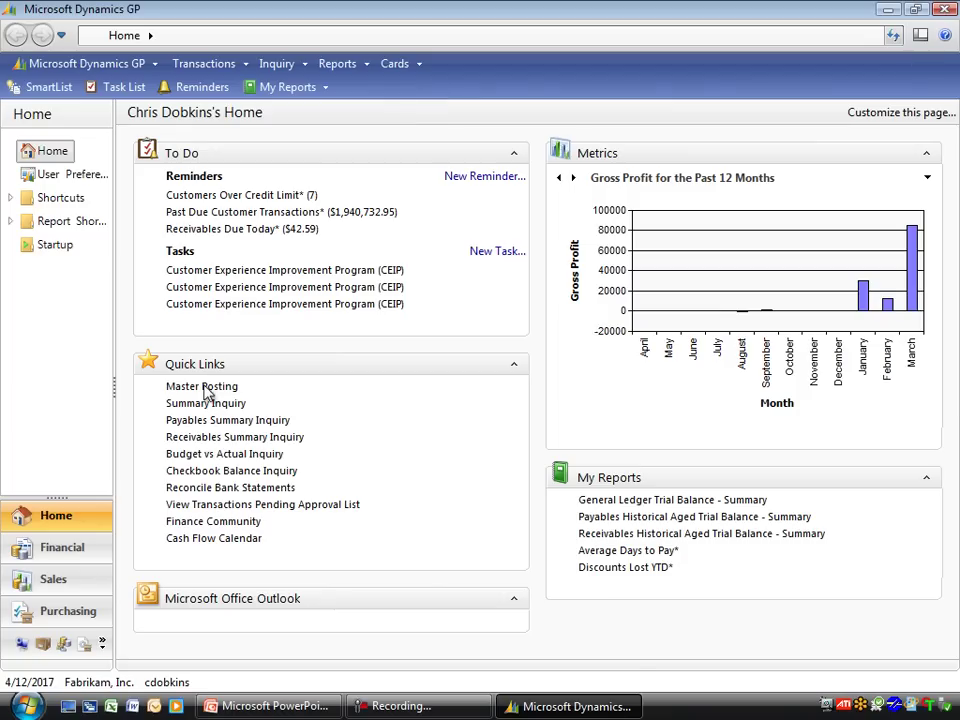
Widen the navigation pane and enlarge its button area to show every module from Home to Field Service as a full labelled button.
drag(115, 389, 160, 395)
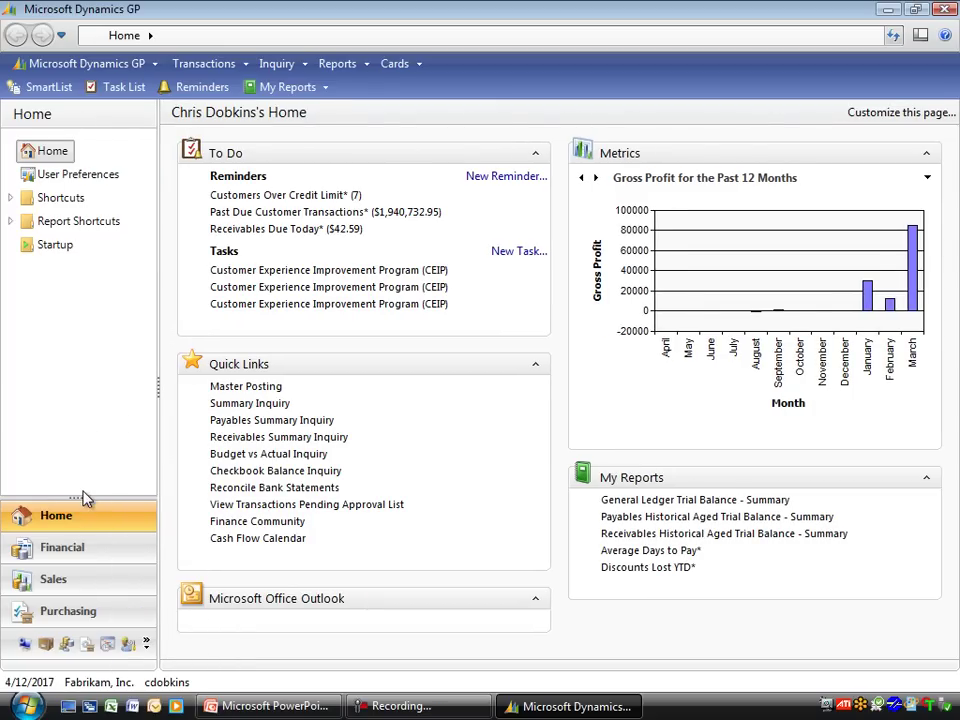
drag(83, 497, 84, 287)
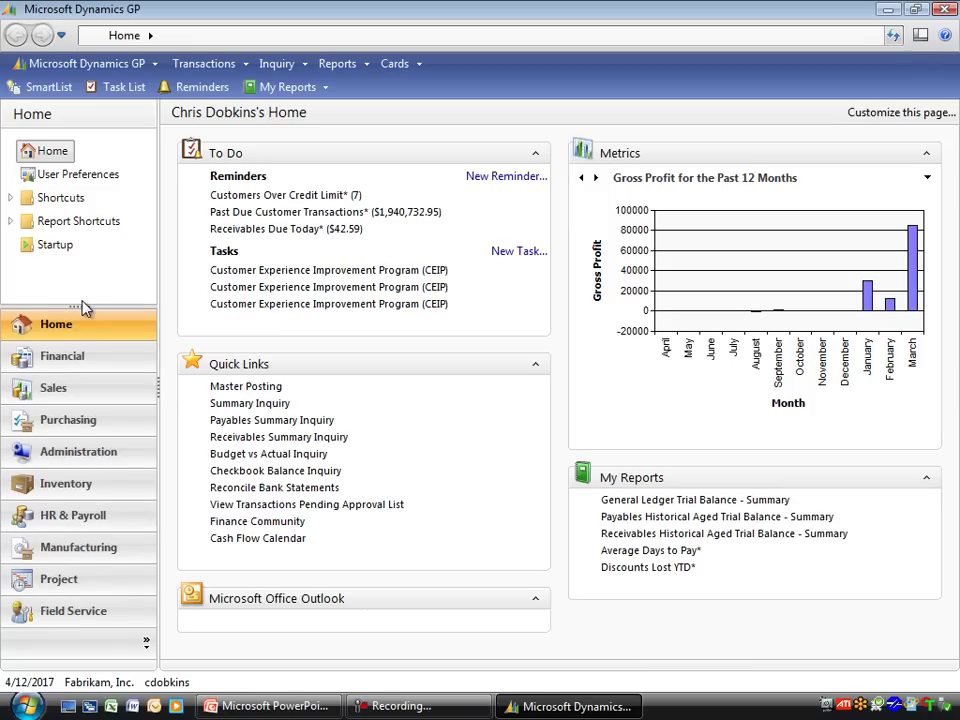
drag(79, 306, 41, 568)
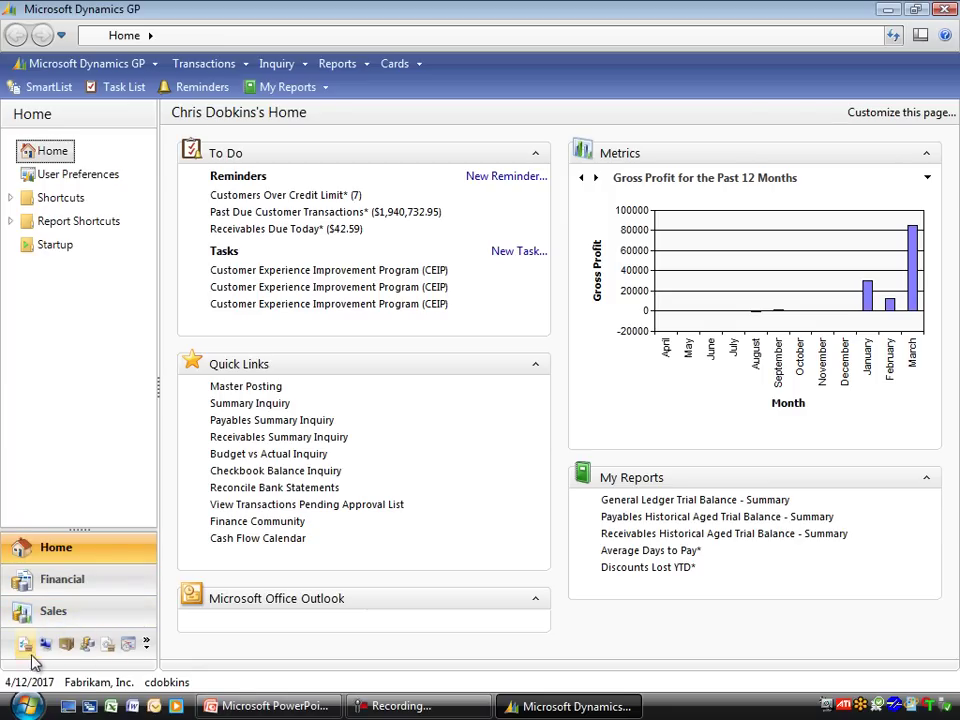
drag(75, 527, 80, 255)
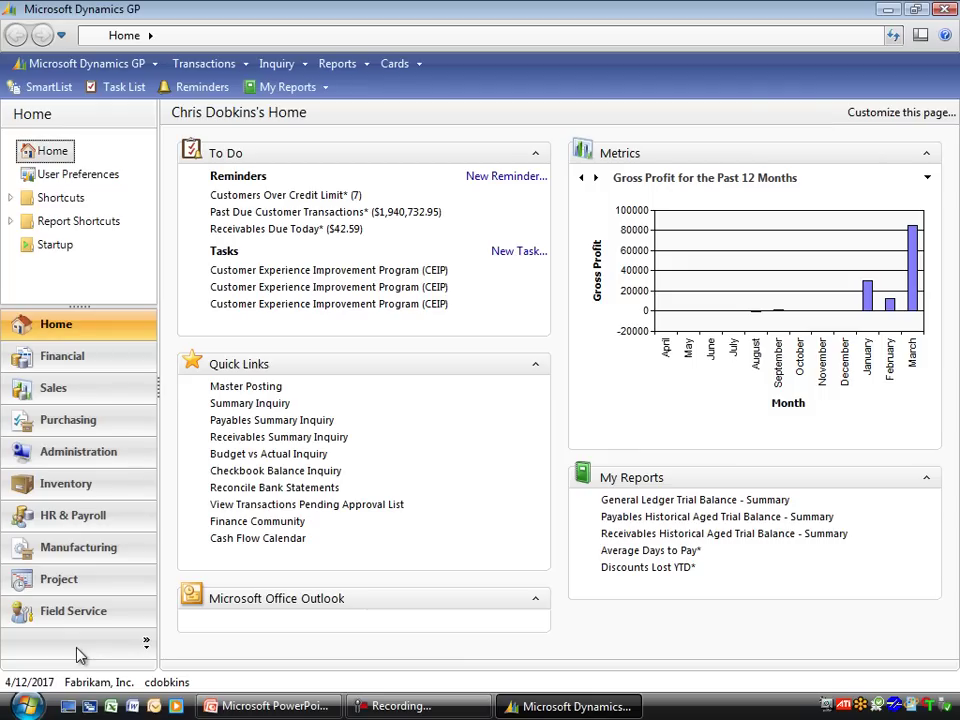
In the Navigation Pane Options, hide the Field Service, Project, Manufacturing and HR & Payroll buttons.
click(146, 645)
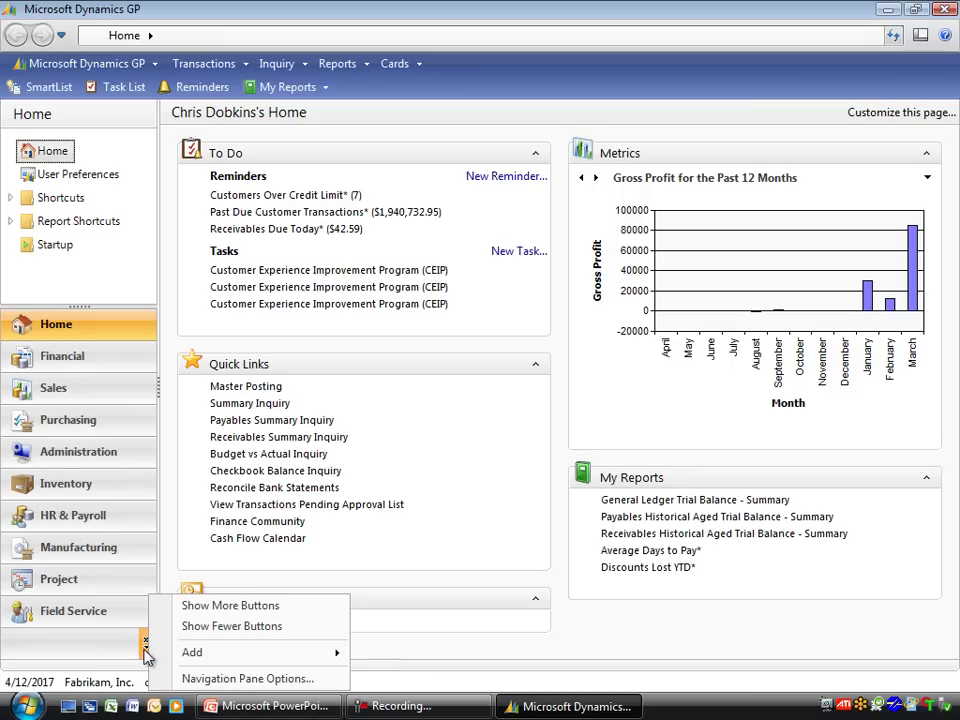
click(306, 680)
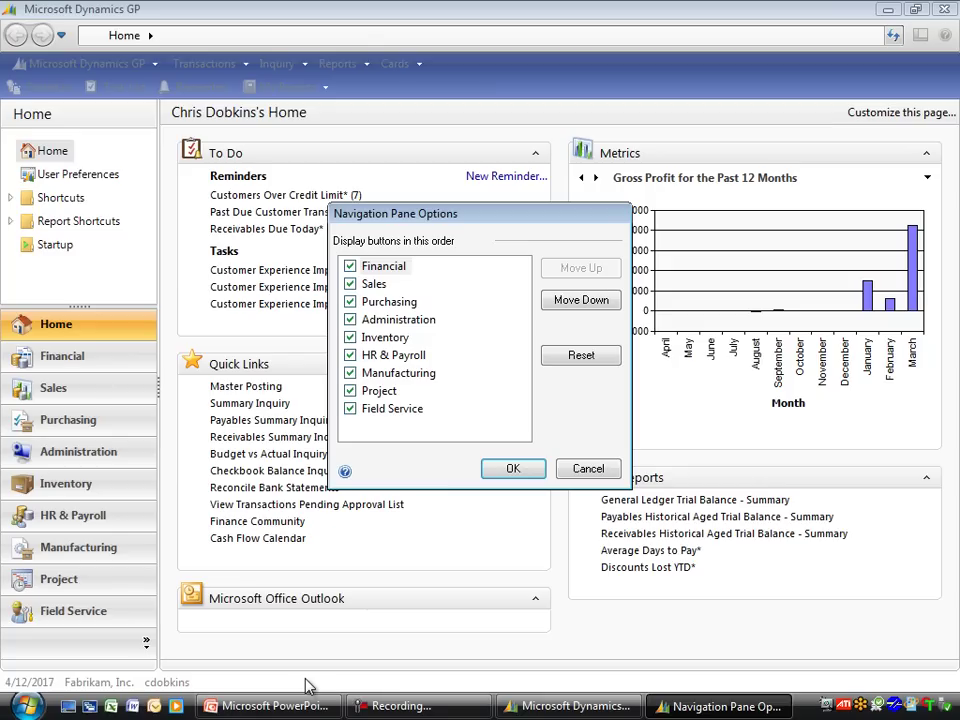
click(350, 409)
click(351, 391)
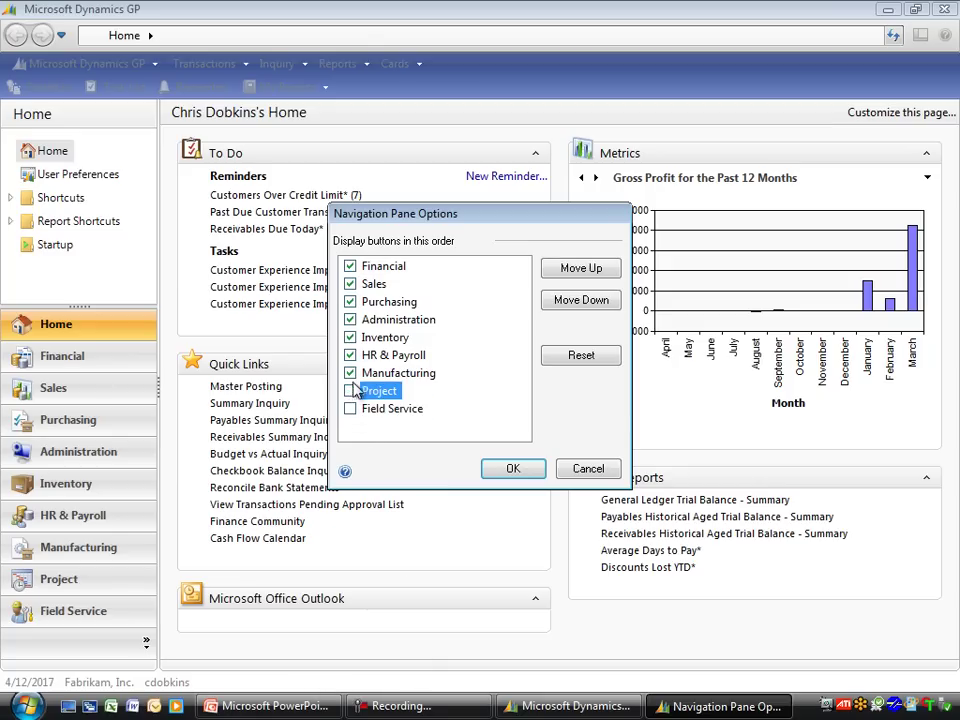
click(350, 373)
click(350, 356)
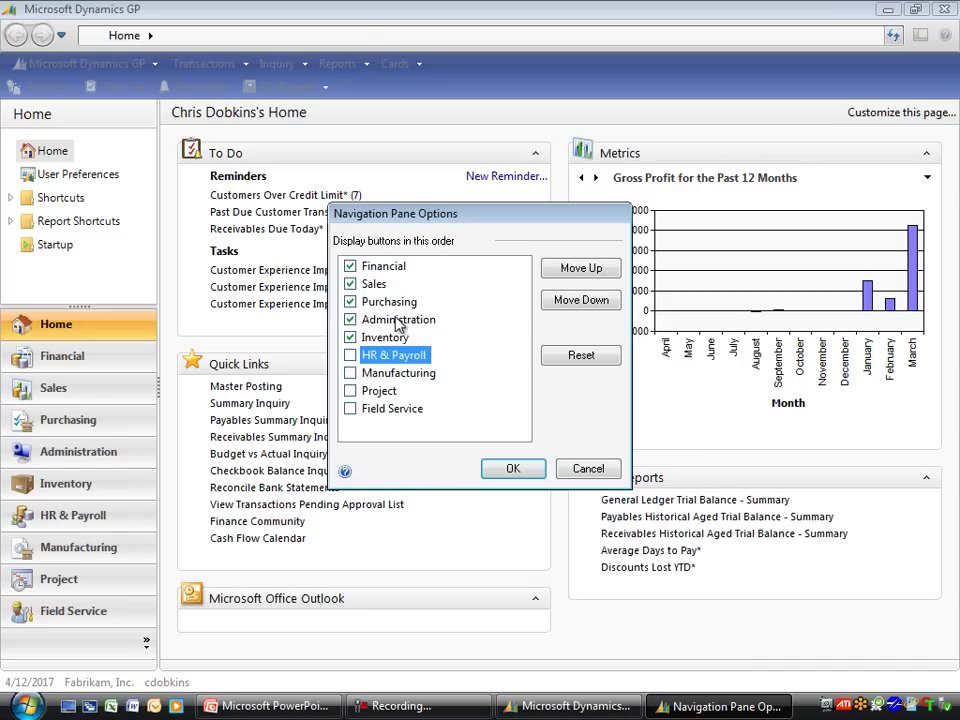
Move Administration below Inventory, apply the navigation pane options, and enlarge the button area to show both as full buttons.
click(396, 320)
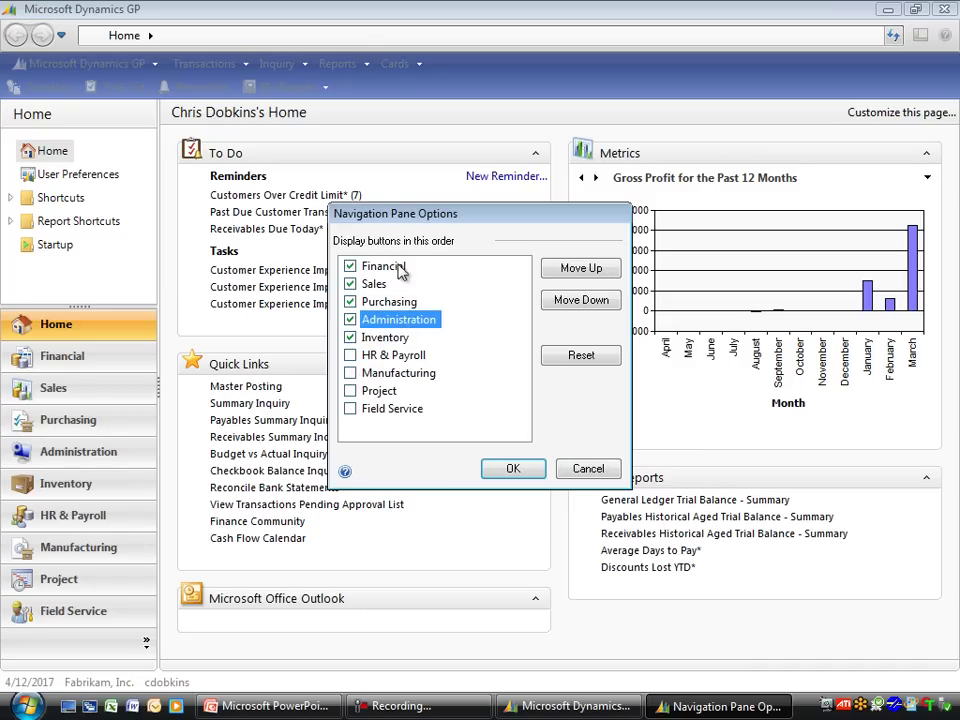
click(583, 304)
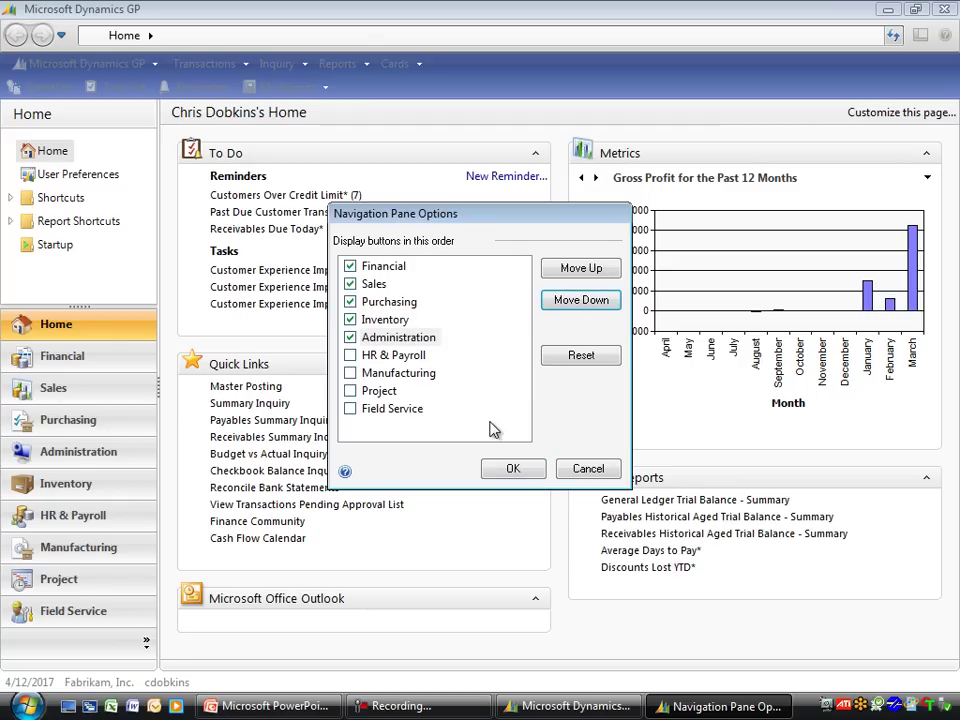
click(522, 472)
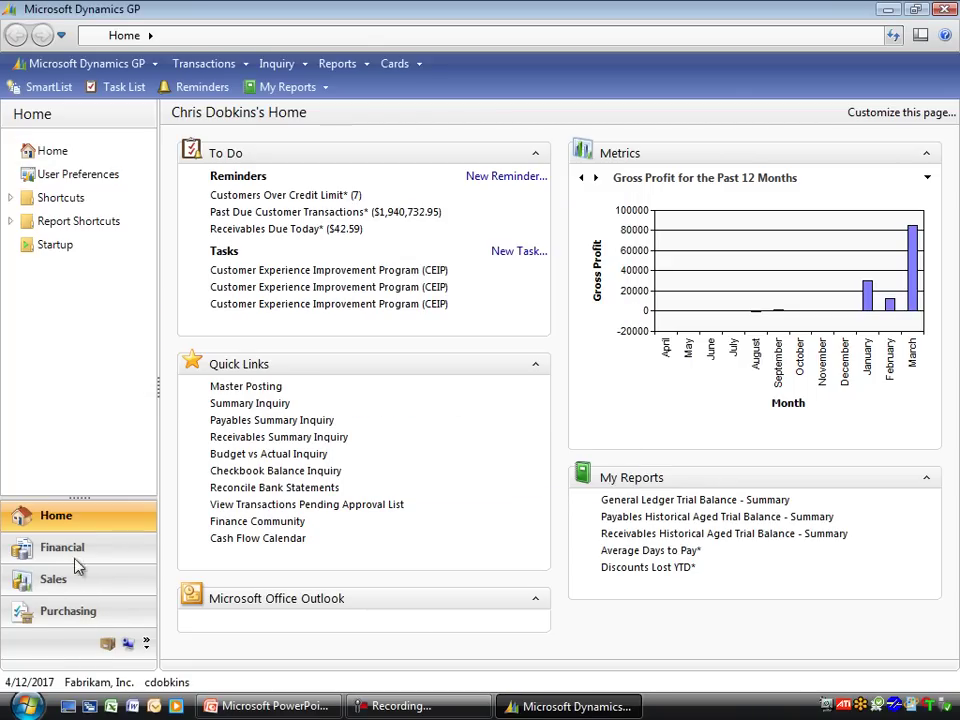
drag(84, 497, 84, 413)
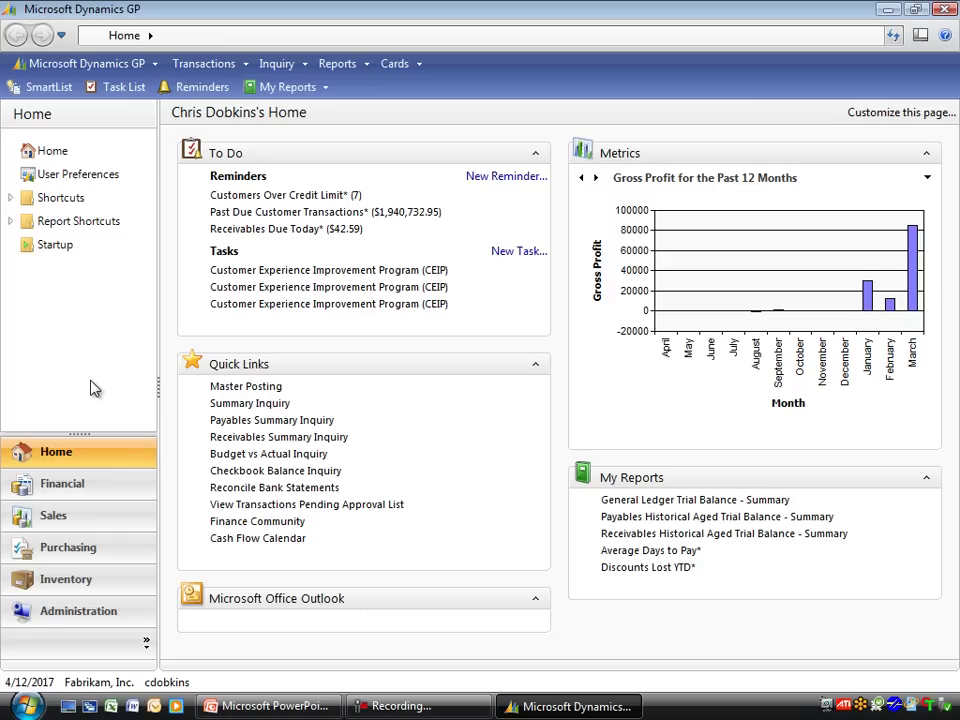
View the Financial area page, then open the Sales area page and expand its Transactions section.
click(88, 486)
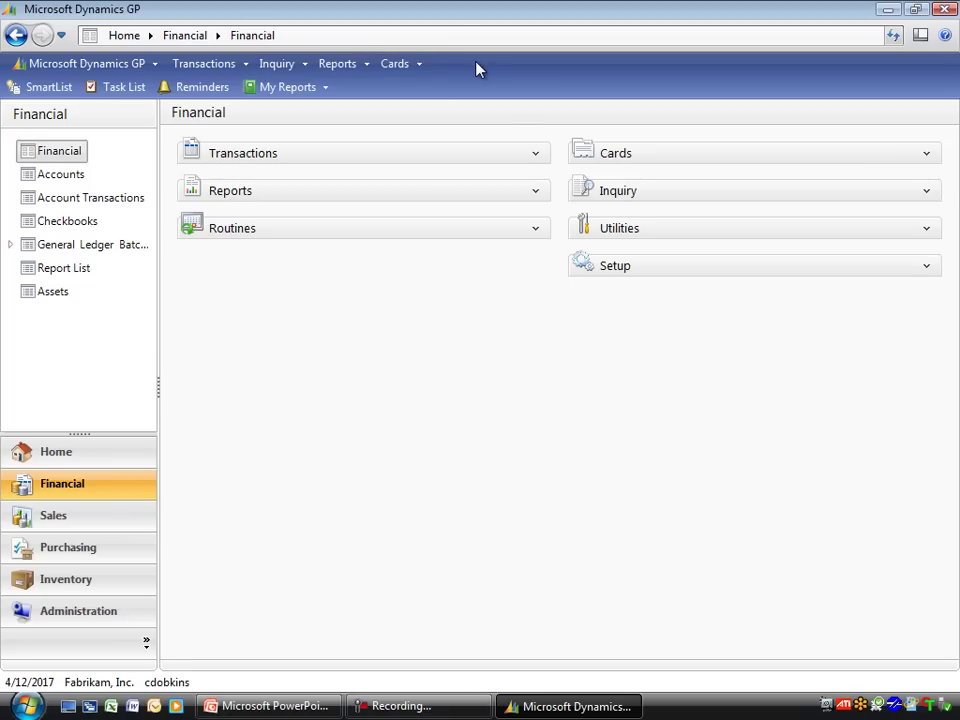
click(42, 525)
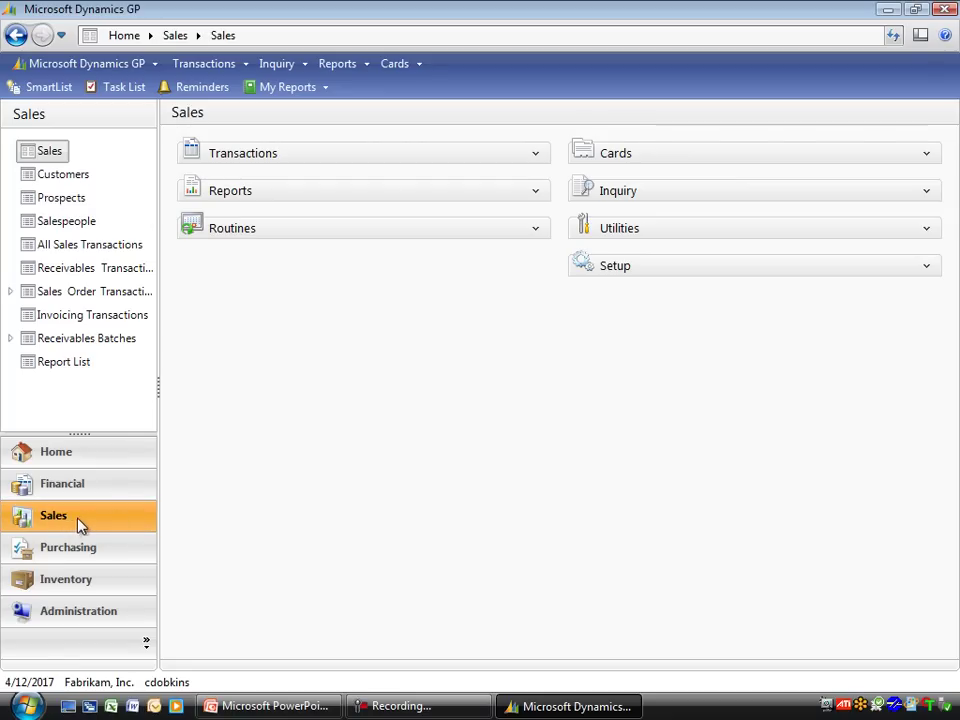
click(537, 156)
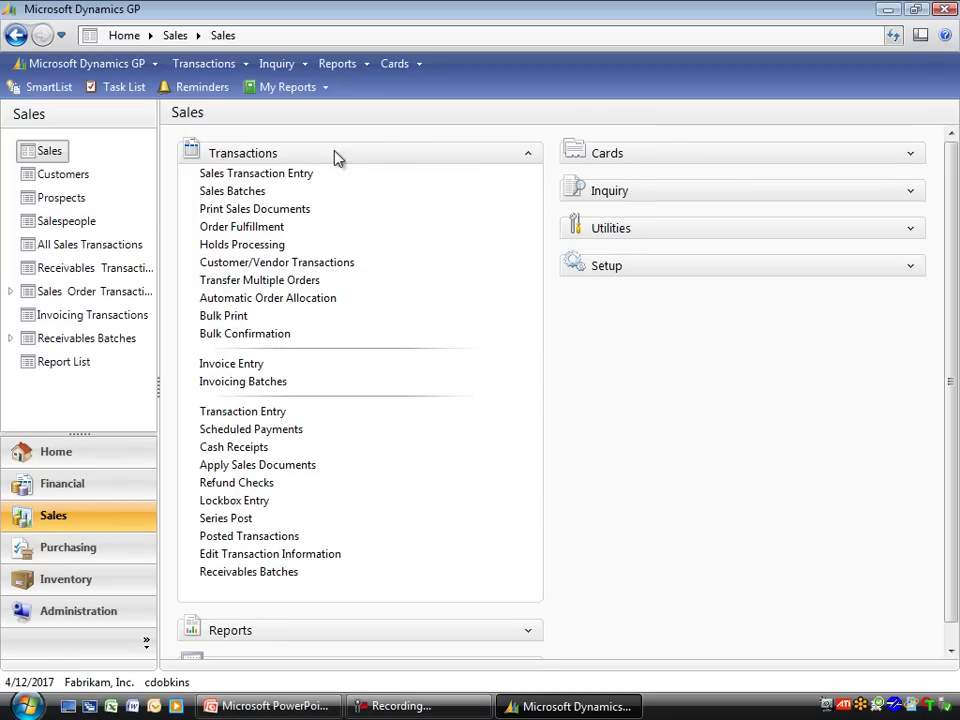
View the Cash Receipts Entry and Receivables Batch Entry windows from the Sales transactions, closing each without entering data.
click(250, 449)
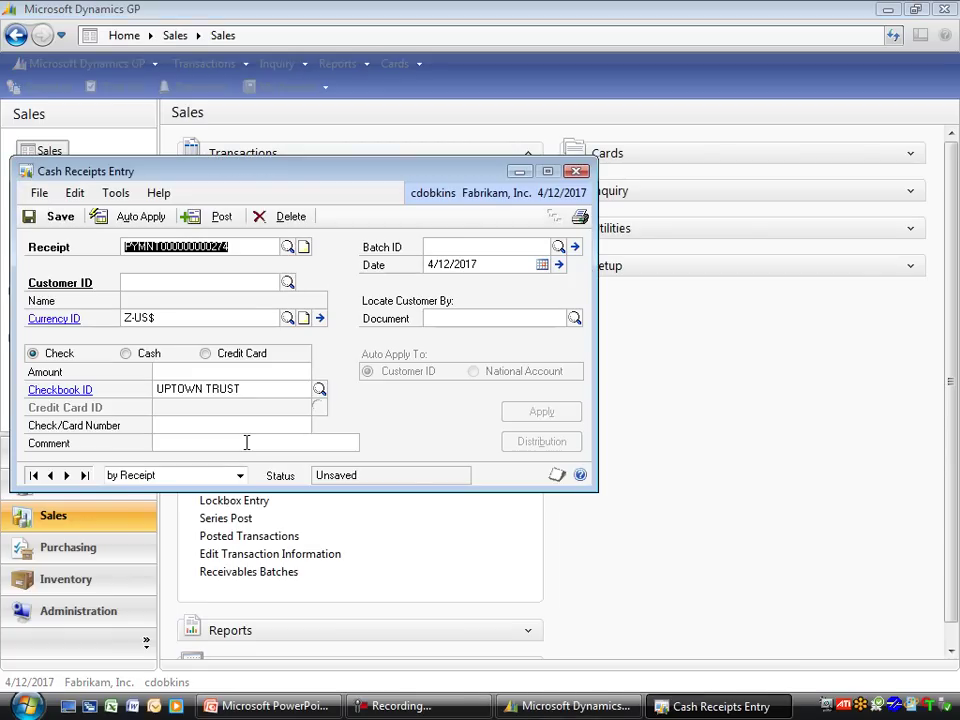
click(576, 172)
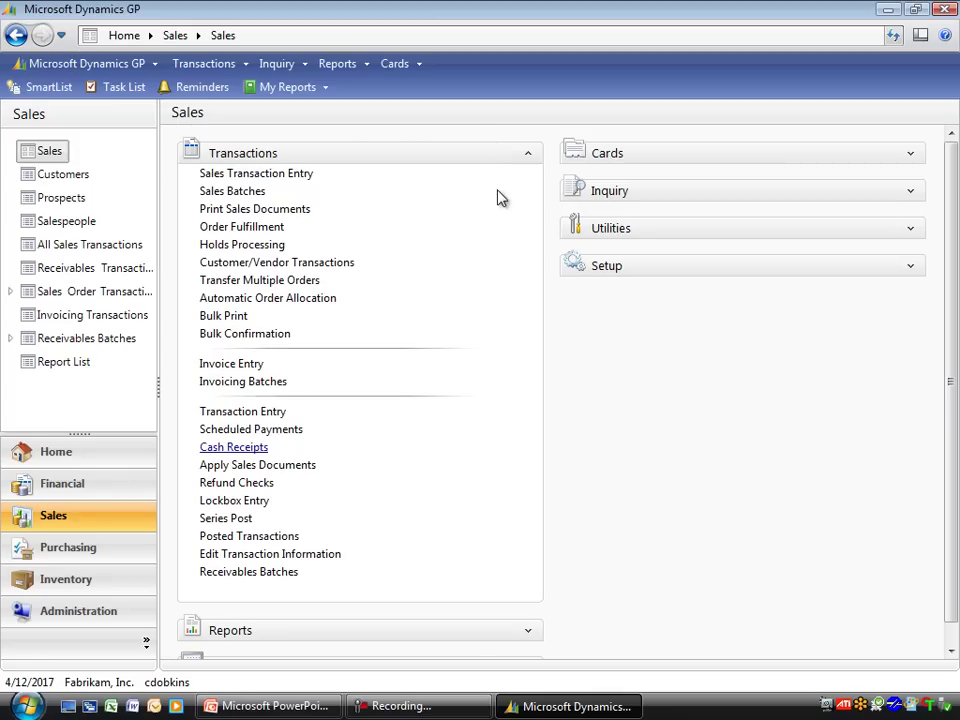
click(285, 574)
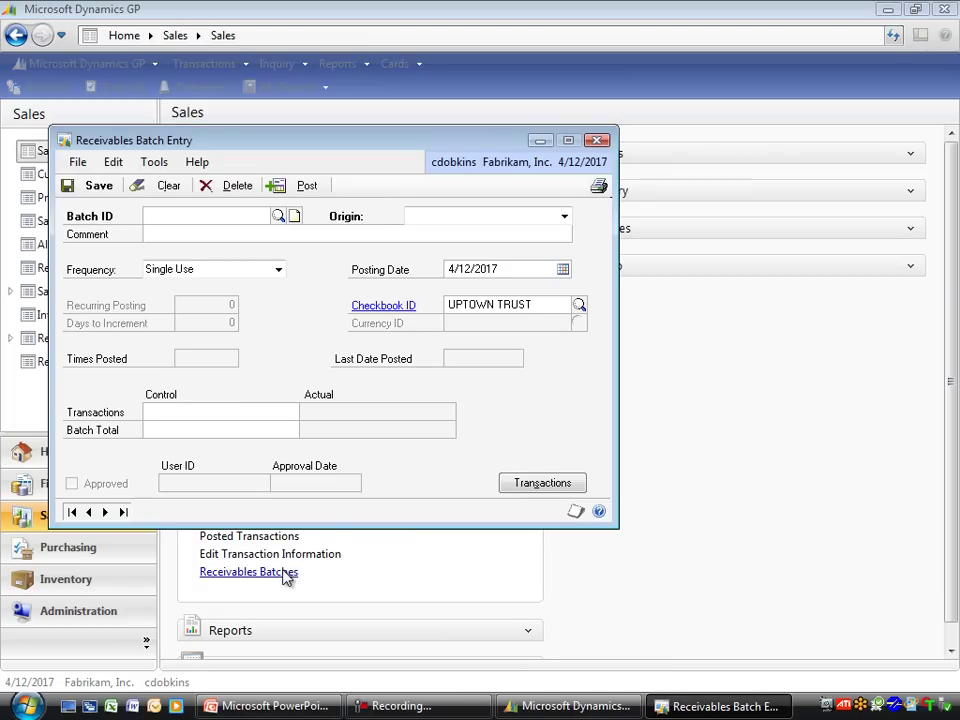
click(597, 140)
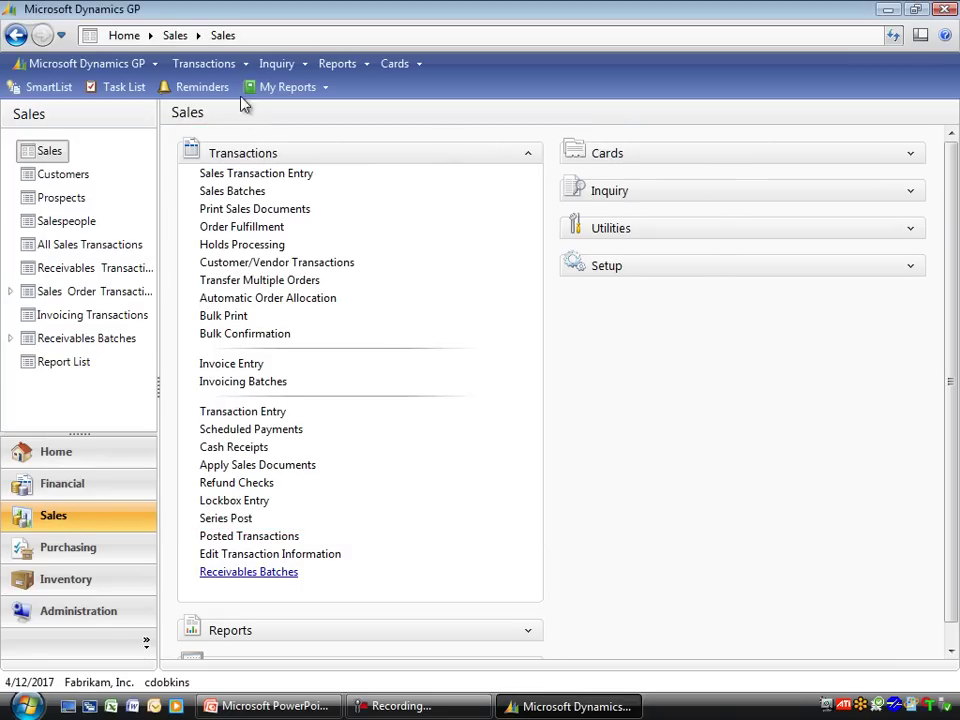